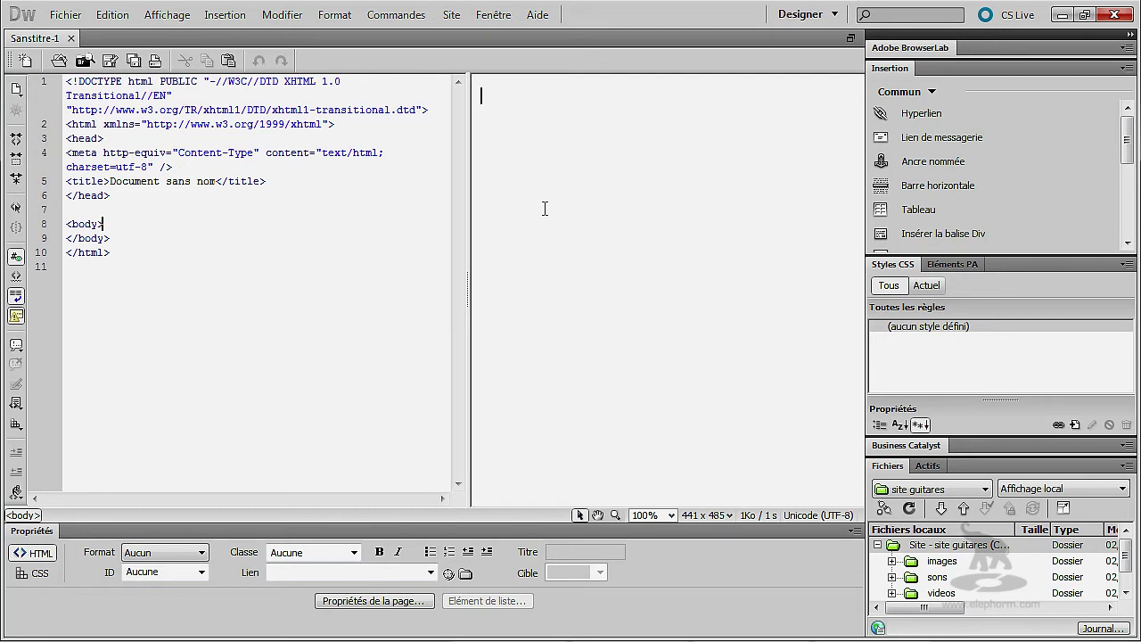
Open the new-document preferences and keep HTML as the default document
{"action": "left_click", "coordinate": [545, 208]}
{"action": "left_click", "coordinate": [113, 16]}
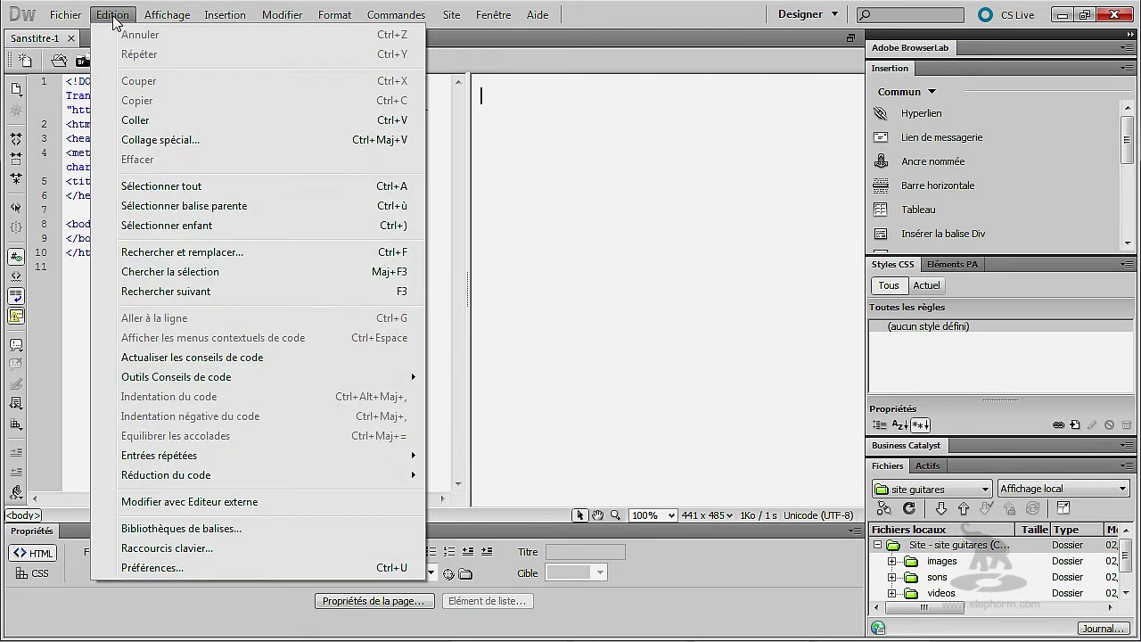
{"action": "left_click", "coordinate": [140, 568]}
{"action": "left_click_drag", "start_coordinate": [425, 114], "coordinate": [388, 81]}
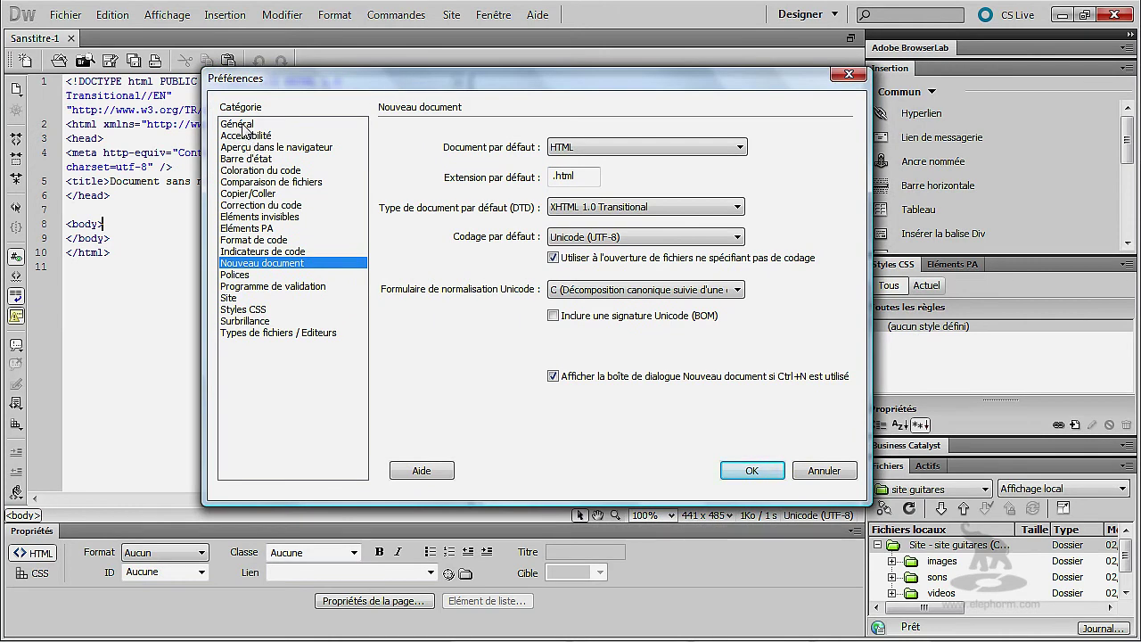
{"action": "left_click", "coordinate": [287, 252]}
{"action": "left_click", "coordinate": [280, 264]}
{"action": "left_click", "coordinate": [656, 157]}
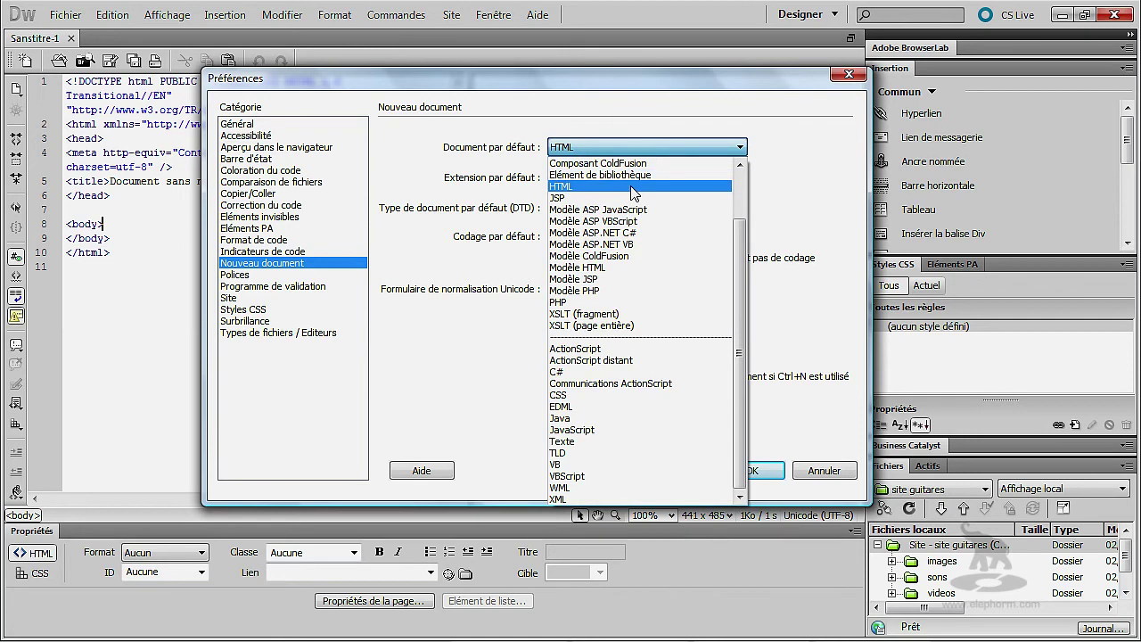
{"action": "left_click", "coordinate": [634, 191]}
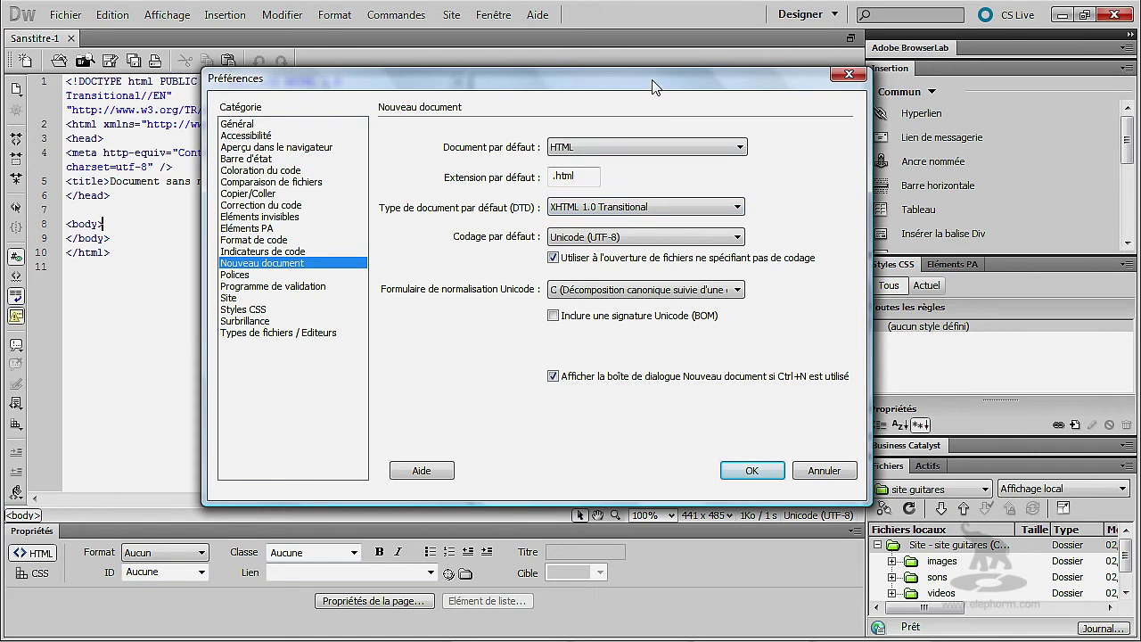
Set the default DTD to XHTML 1.0 Strict and the default encoding to Europe de l'Ouest, and apply the preferences
{"action": "left_click_drag", "start_coordinate": [652, 85], "coordinate": [627, 74]}
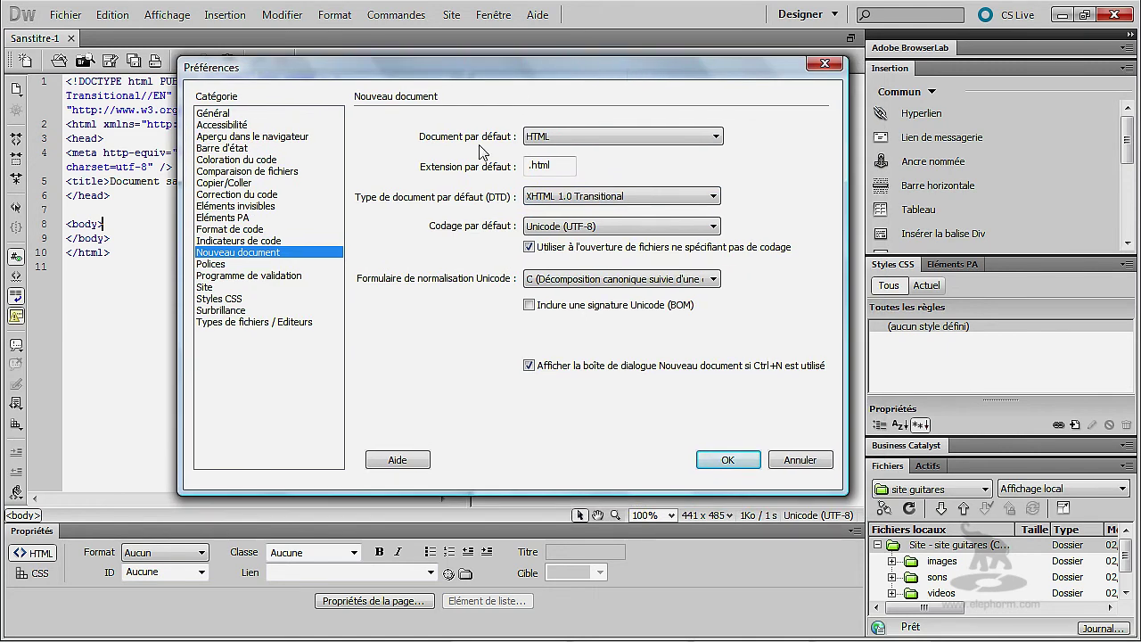
{"action": "scroll", "coordinate": [653, 198], "scroll_direction": "down", "scroll_amount": 1}
{"action": "left_click", "coordinate": [619, 226]}
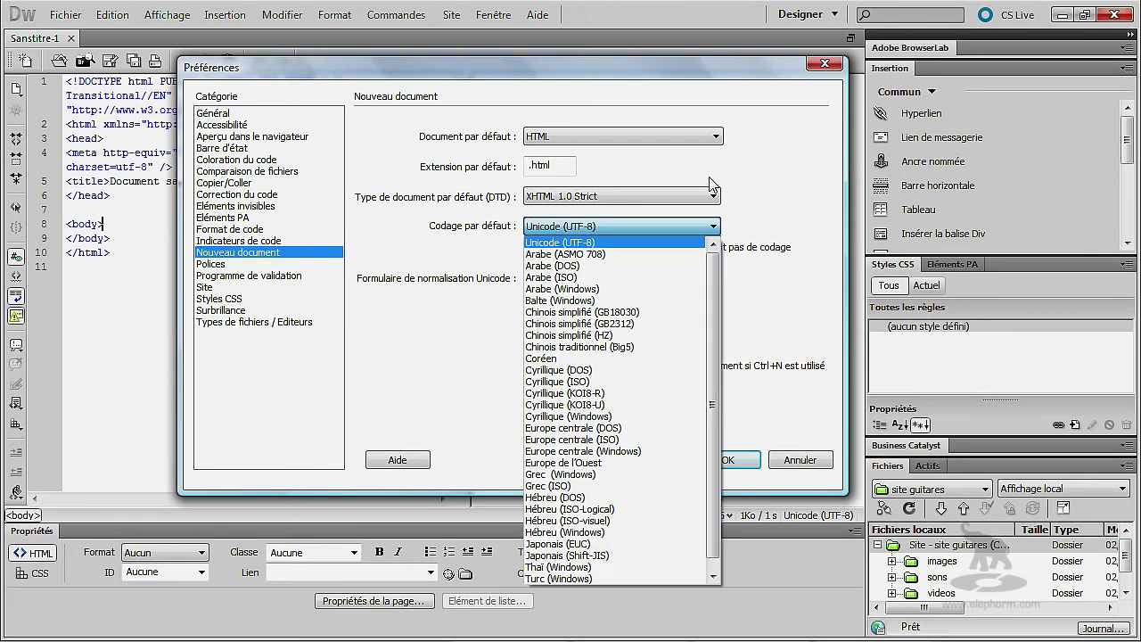
{"action": "left_click", "coordinate": [594, 463]}
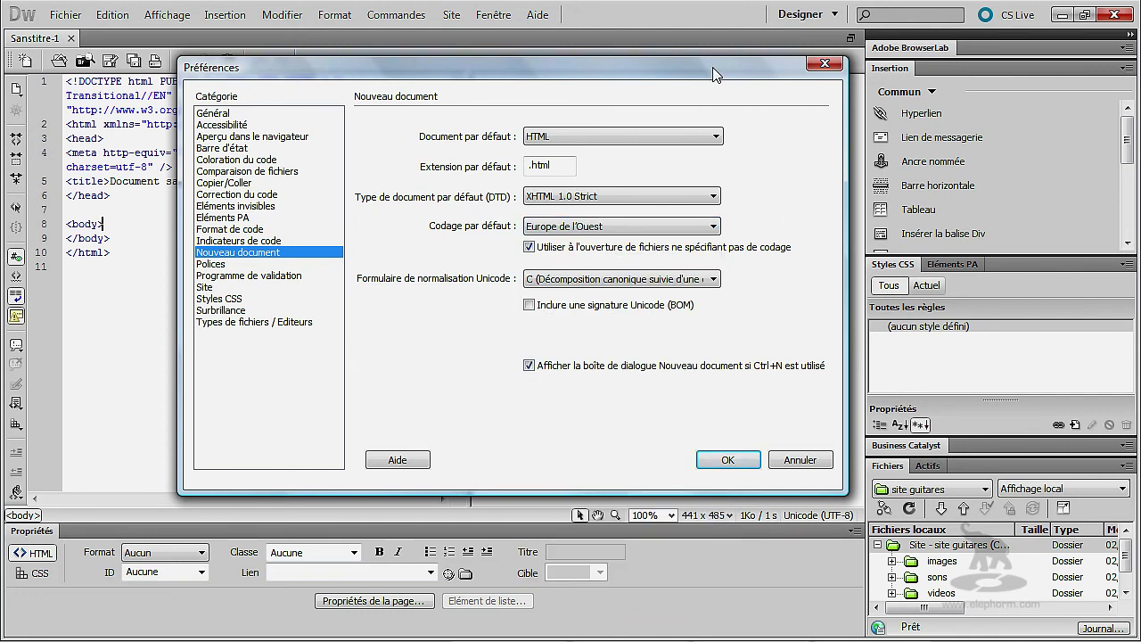
{"action": "left_click_drag", "start_coordinate": [713, 77], "coordinate": [704, 55]}
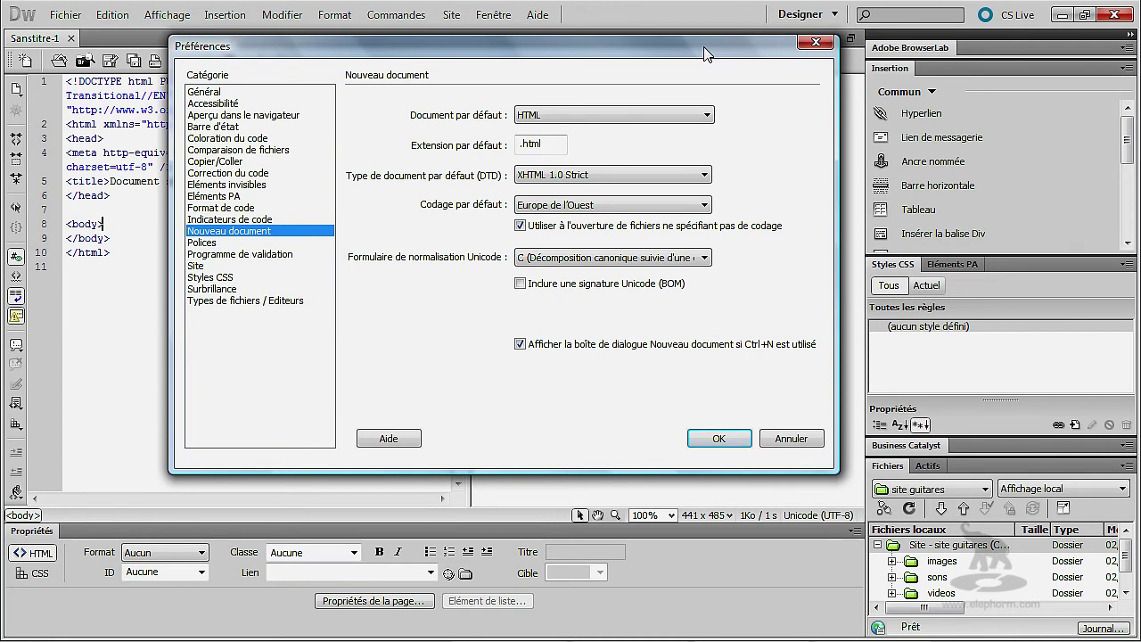
{"action": "left_click", "coordinate": [677, 205]}
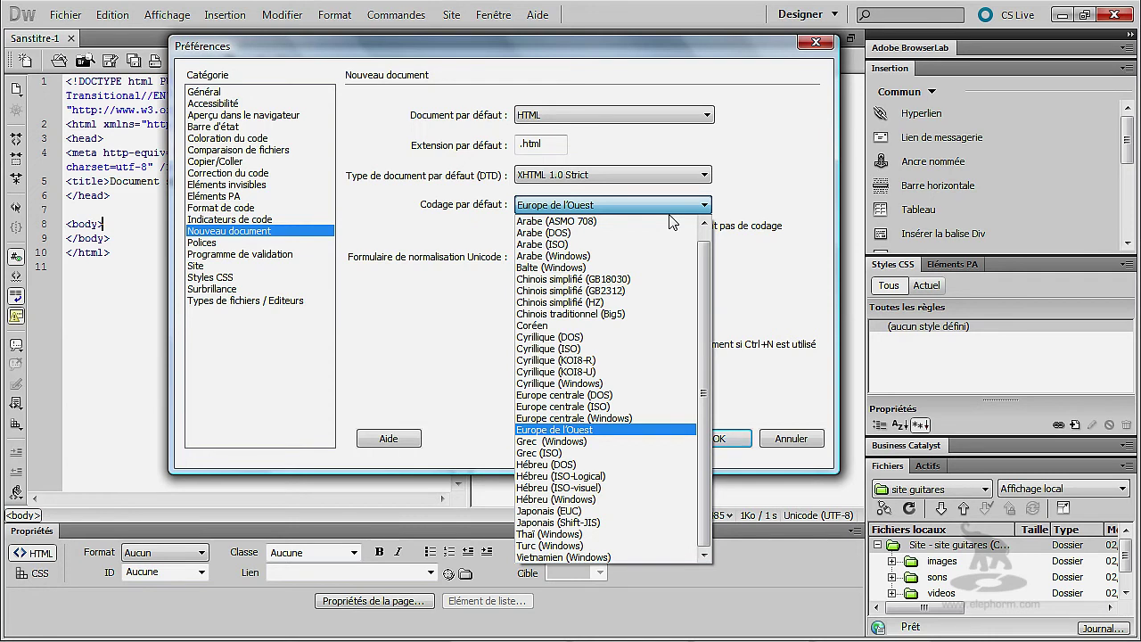
{"action": "left_click", "coordinate": [736, 212]}
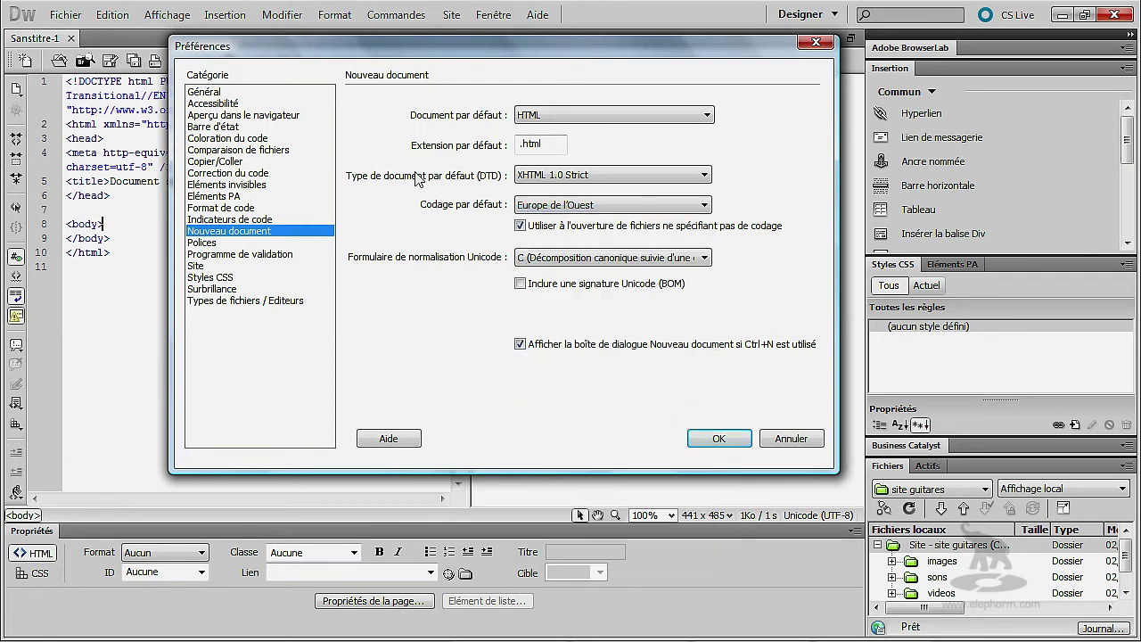
{"action": "left_click", "coordinate": [520, 225]}
{"action": "left_click", "coordinate": [718, 443]}
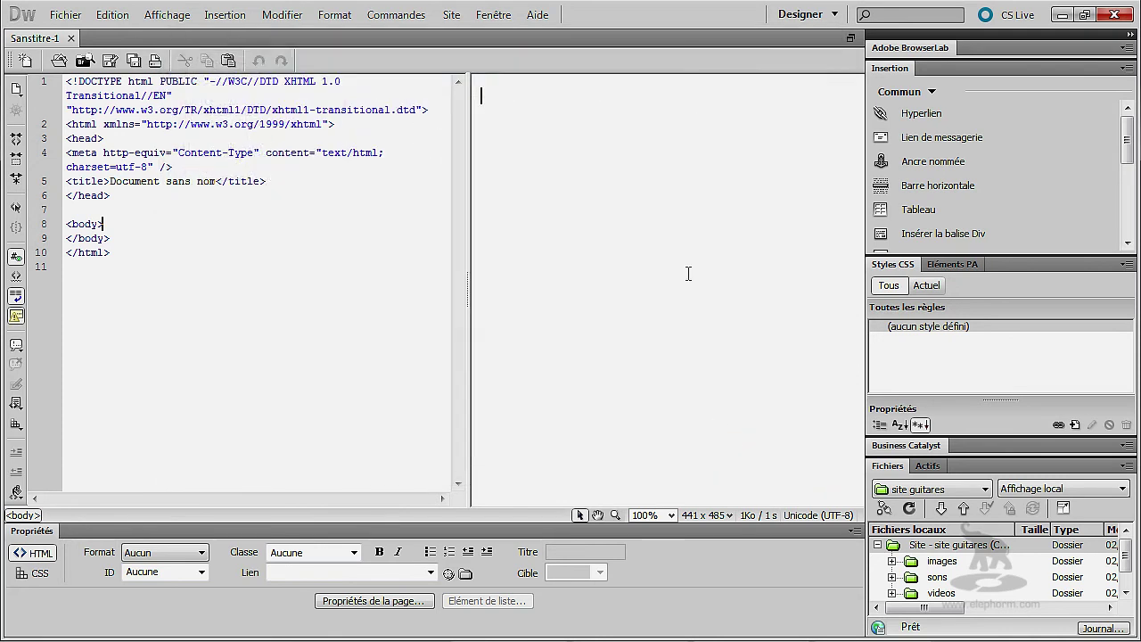
Create a blank HTML page with no layout and the XHTML 1.0 Strict document type
{"action": "left_click", "coordinate": [539, 161]}
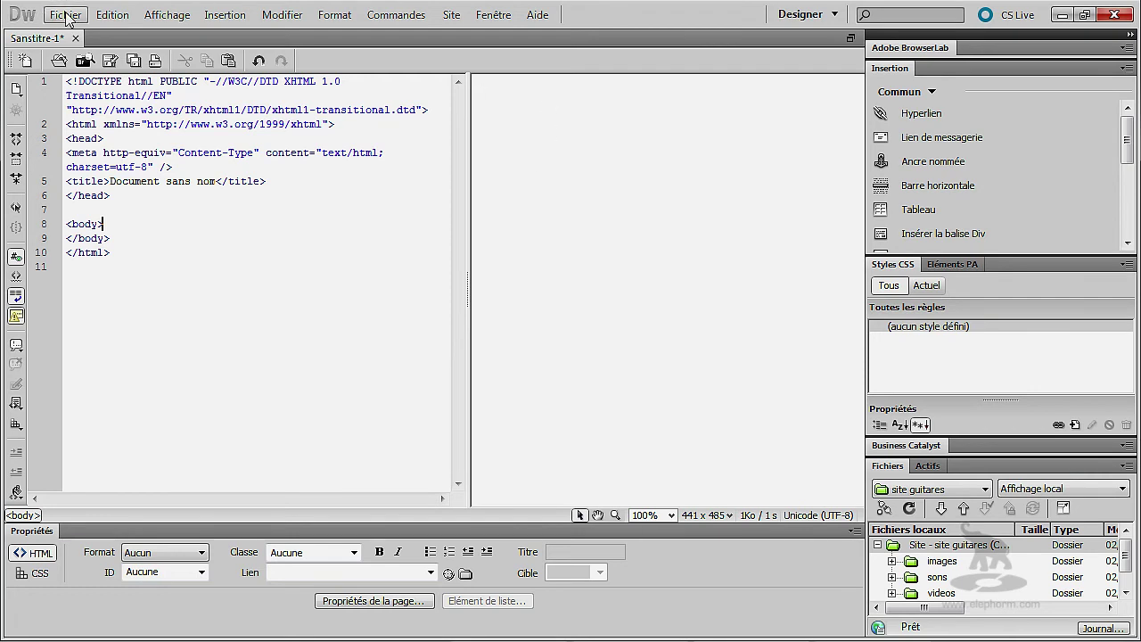
{"action": "left_click", "coordinate": [66, 16]}
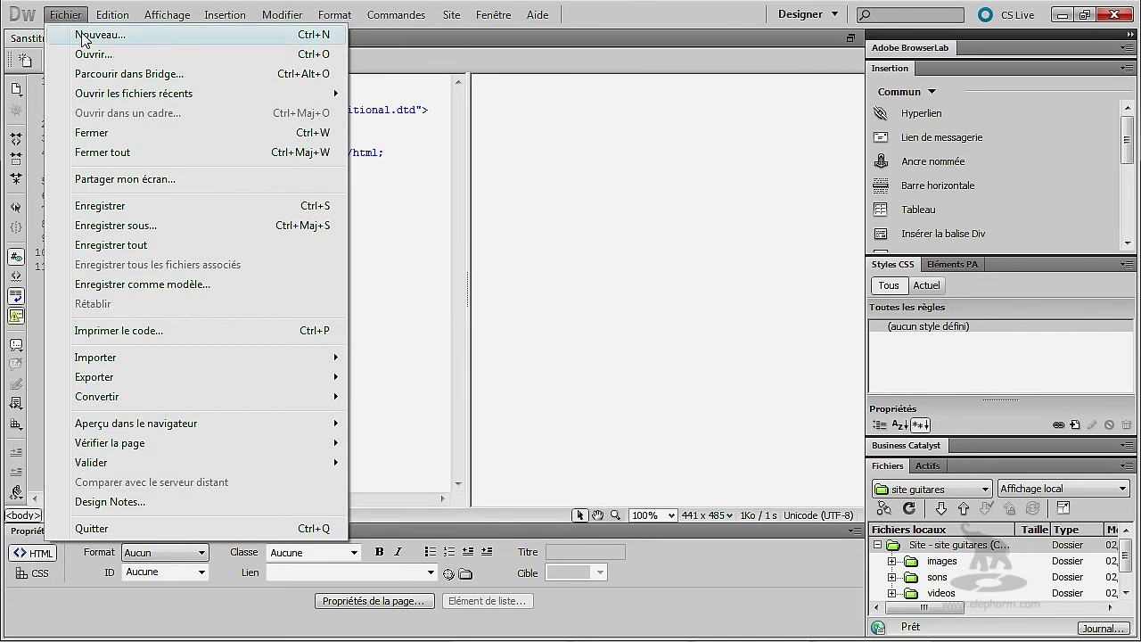
{"action": "left_click", "coordinate": [83, 35]}
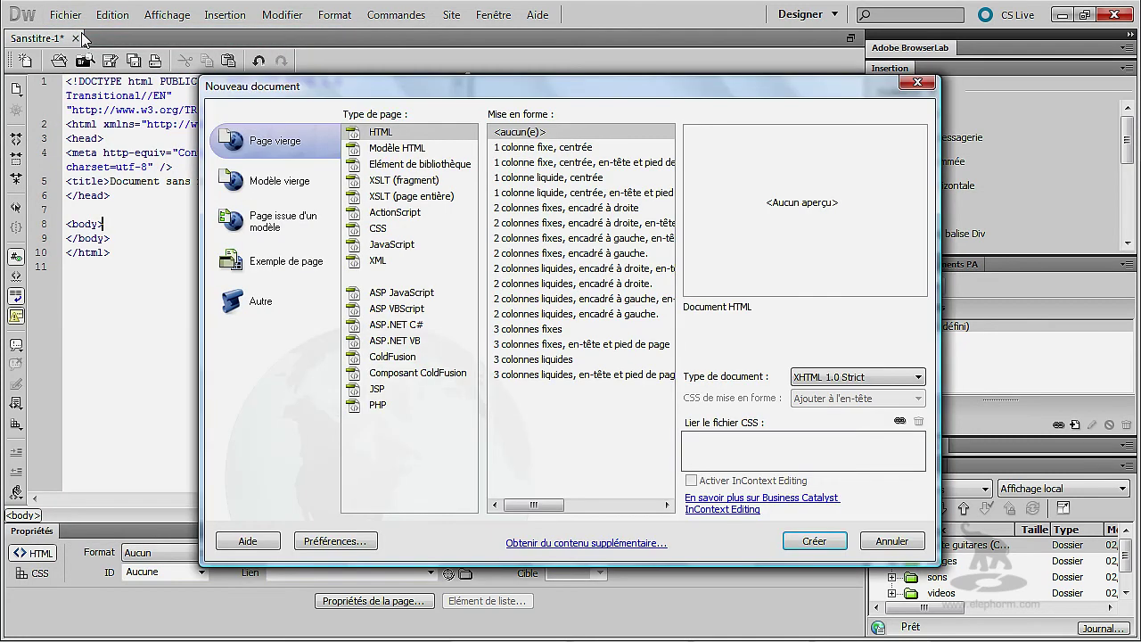
{"action": "left_click", "coordinate": [809, 541]}
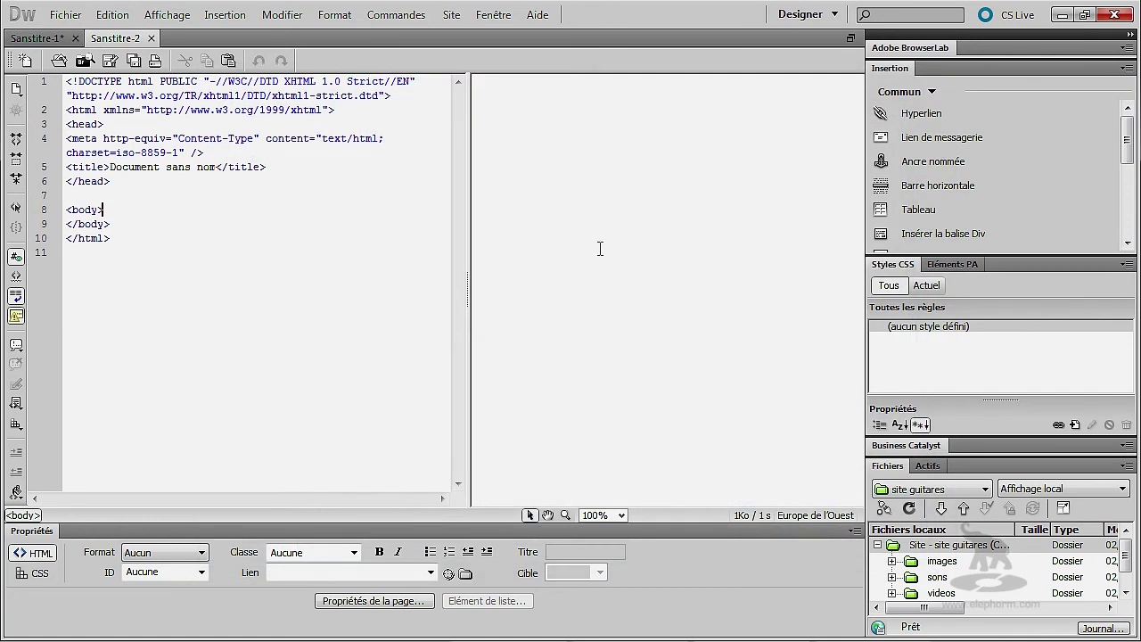
Enter the text "Guitares électriques" in the design view of the new page
{"action": "left_click", "coordinate": [600, 247]}
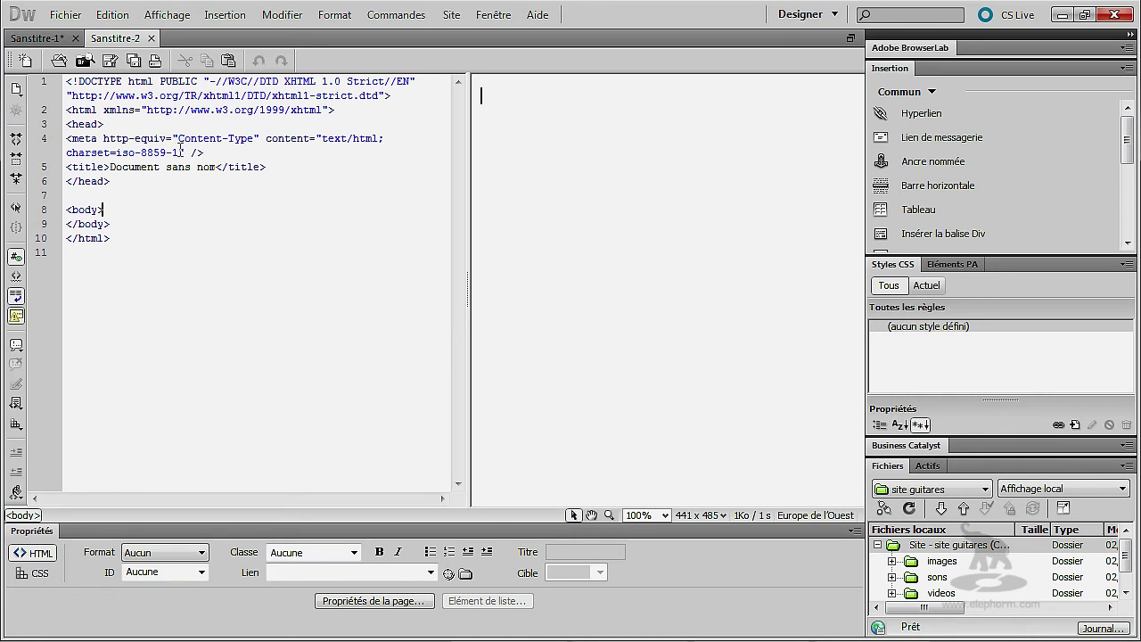
{"action": "left_click", "coordinate": [181, 151]}
{"action": "left_click", "coordinate": [567, 125]}
{"action": "type", "text": "Gui"}
{"action": "type", "text": "e"}
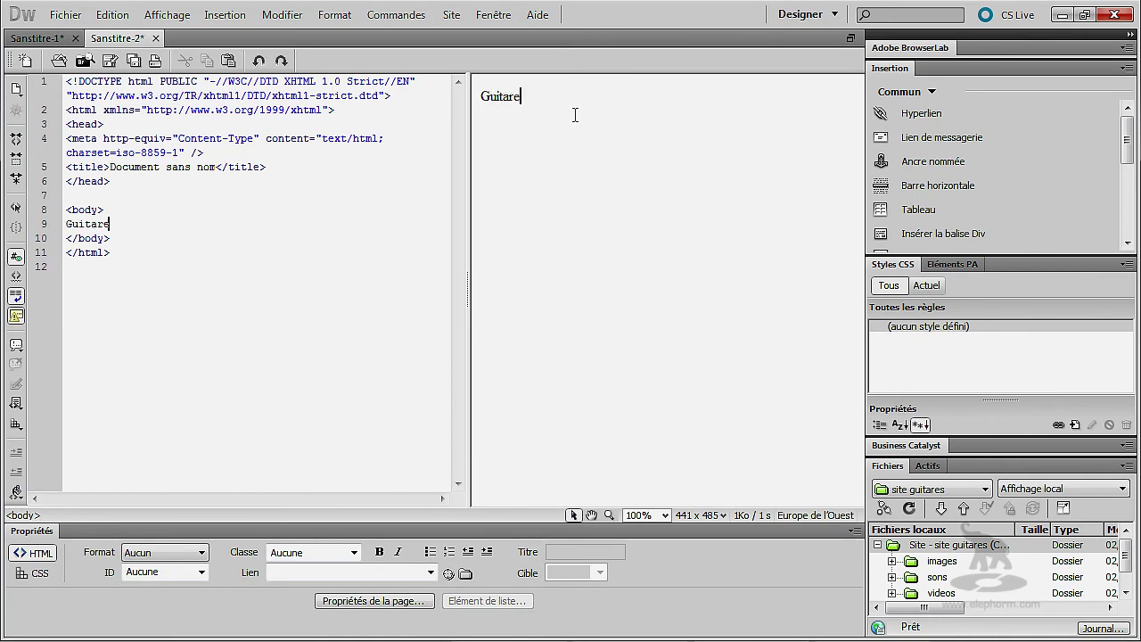
{"action": "type", "text": "s élec"}
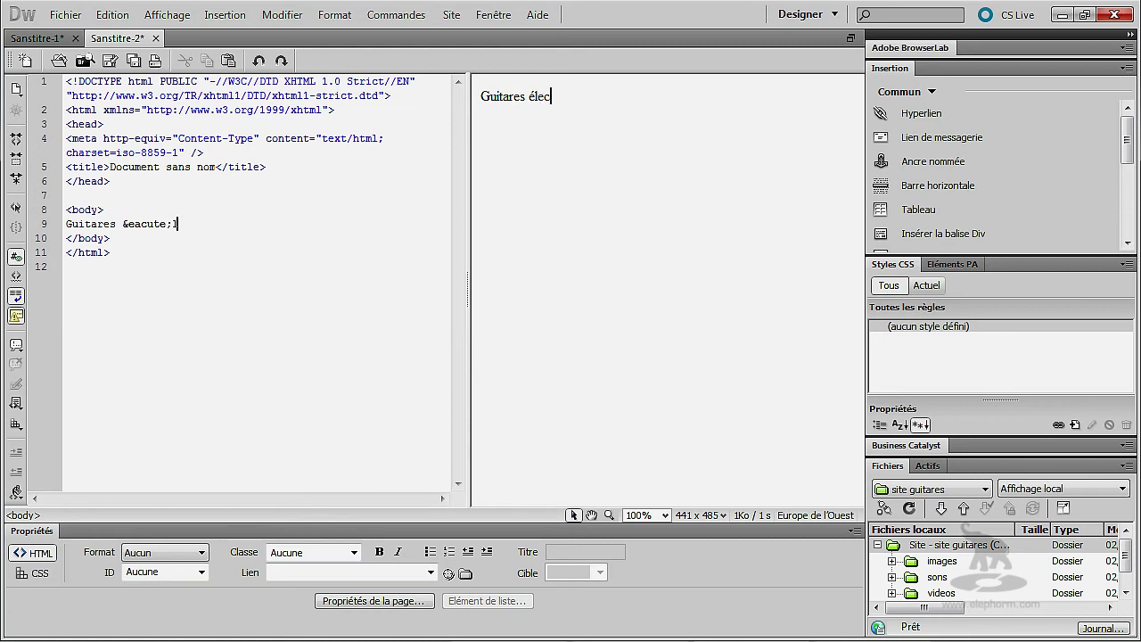
{"action": "type", "text": "triques"}
Examine how the accented é of "électriques" is written in the page's source code
{"action": "left_click_drag", "start_coordinate": [123, 223], "coordinate": [169, 231]}
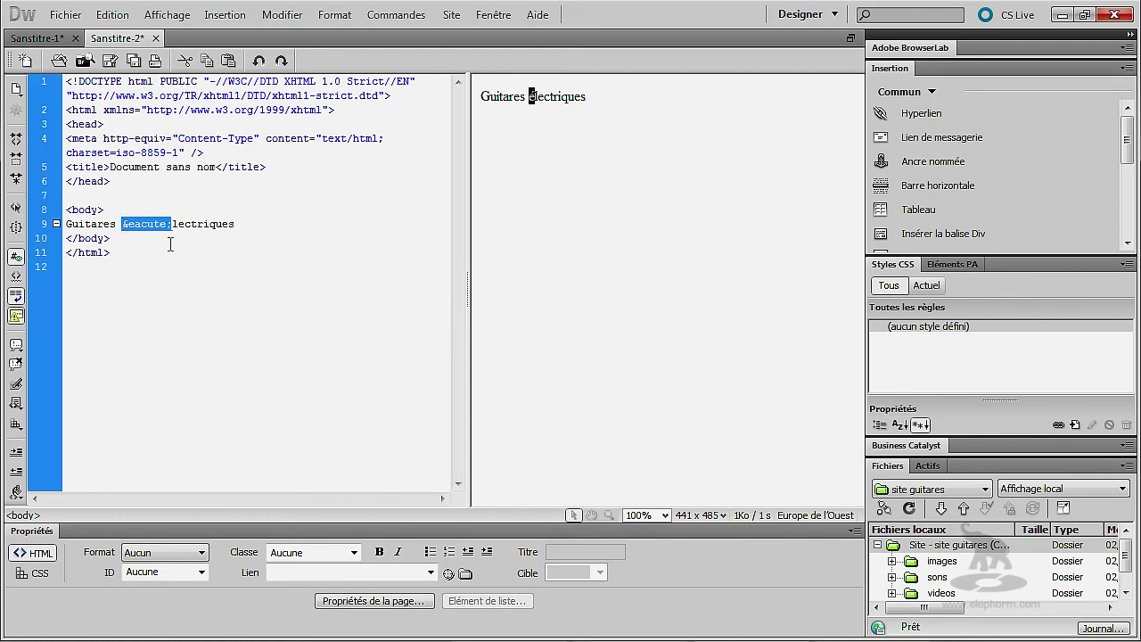
{"action": "left_click", "coordinate": [170, 244]}
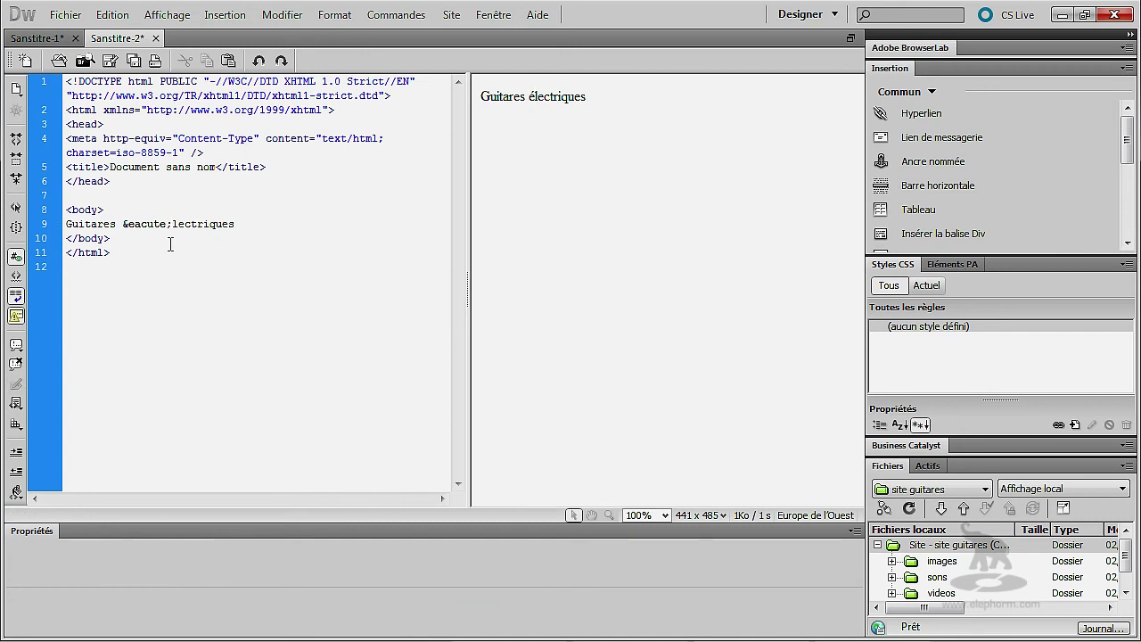
{"action": "left_click", "coordinate": [123, 224]}
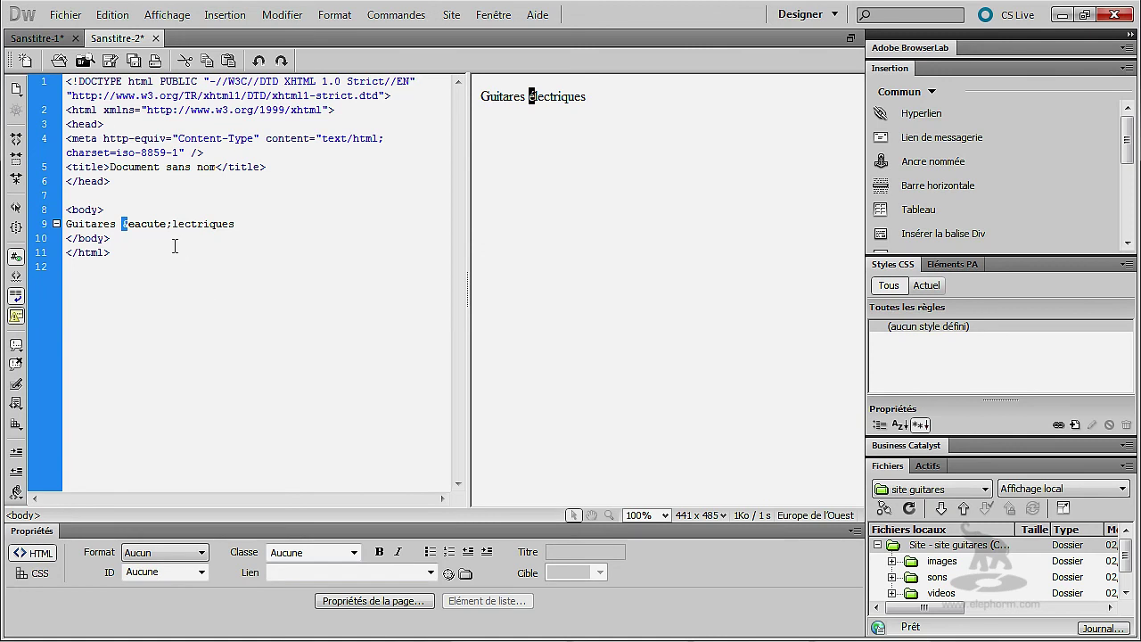
{"action": "left_click_drag", "start_coordinate": [128, 227], "coordinate": [165, 229]}
{"action": "left_click_drag", "start_coordinate": [166, 223], "coordinate": [171, 223]}
{"action": "left_click", "coordinate": [240, 223]}
{"action": "left_click_drag", "start_coordinate": [529, 98], "coordinate": [536, 98]}
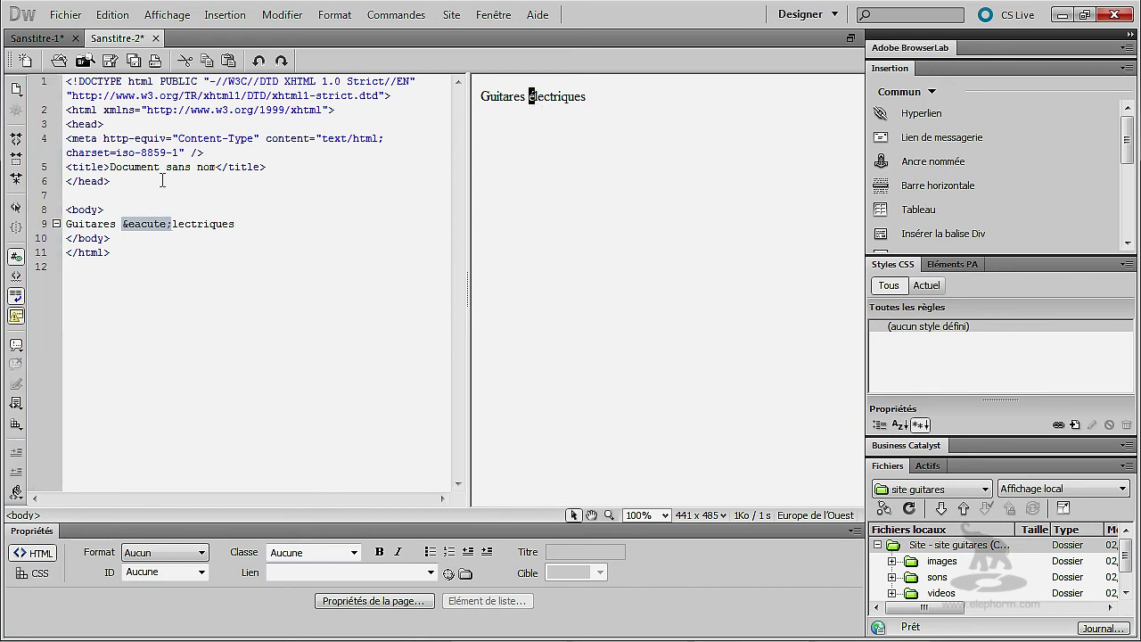
{"action": "left_click", "coordinate": [178, 248]}
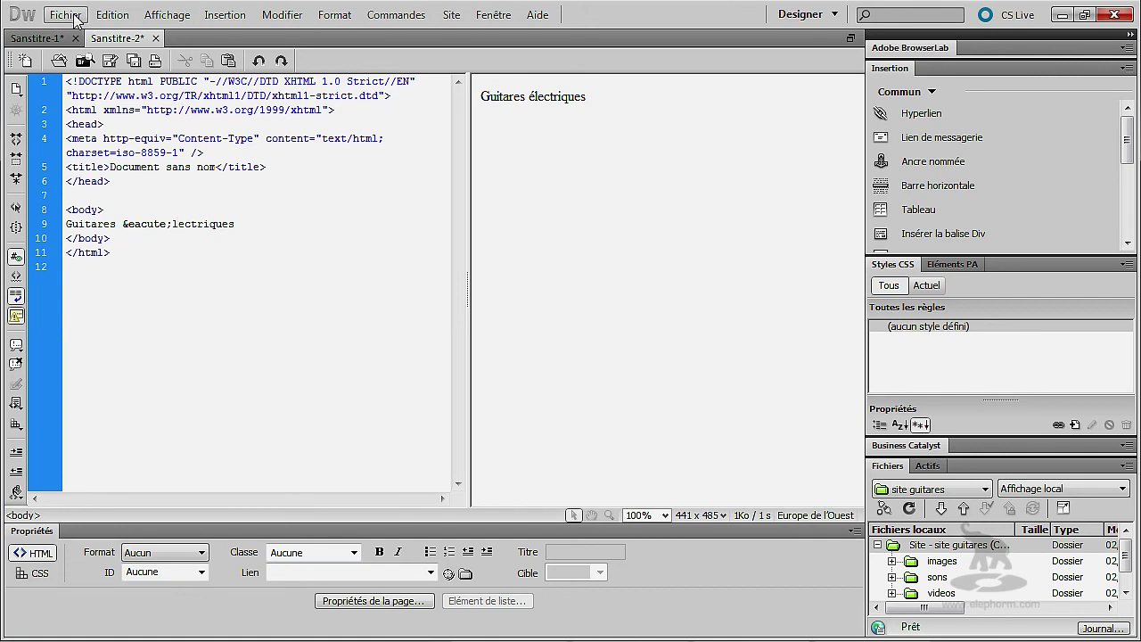
Set the default encoding for new documents to Unicode (UTF-8) in the preferences and apply it
{"action": "left_click", "coordinate": [107, 16]}
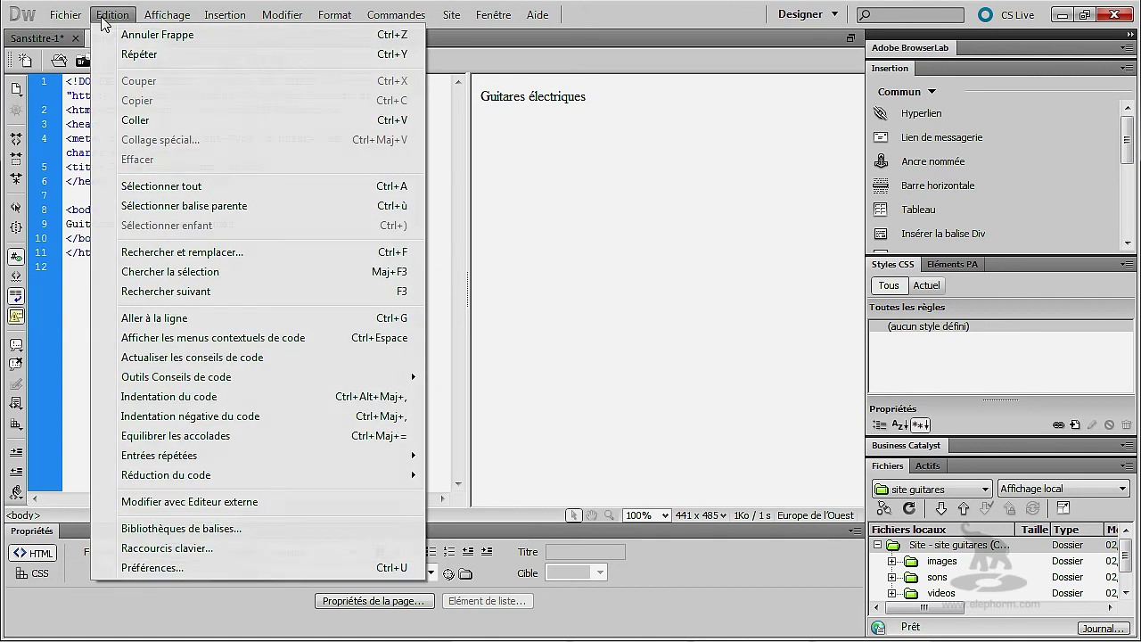
{"action": "left_click", "coordinate": [189, 568]}
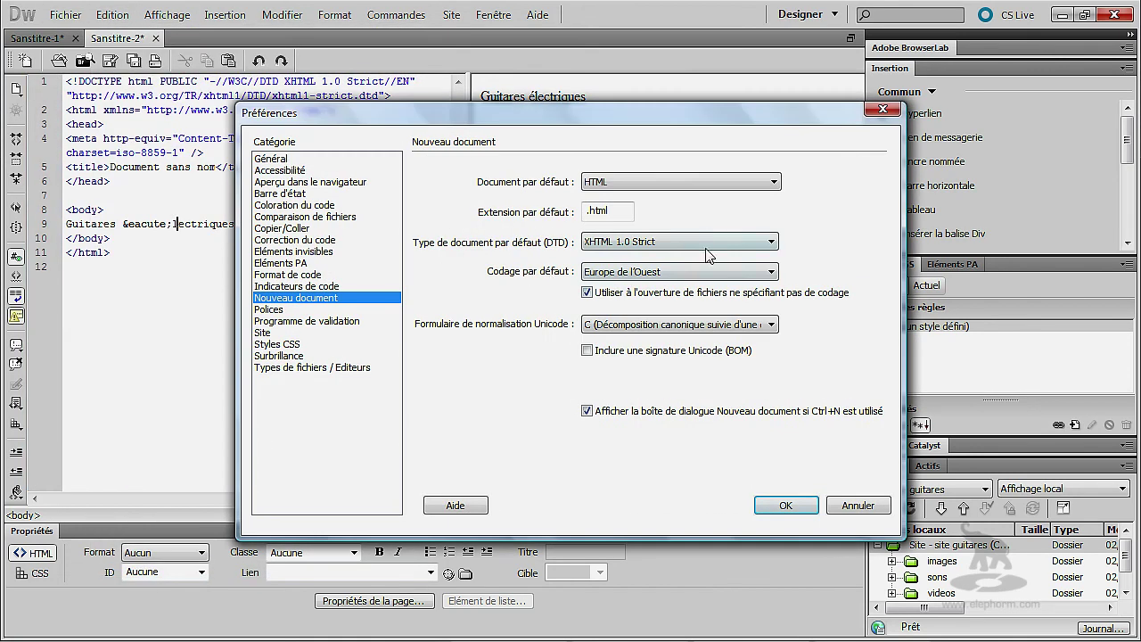
{"action": "left_click", "coordinate": [704, 271]}
{"action": "scroll", "coordinate": [774, 339], "scroll_direction": "up", "scroll_amount": 1}
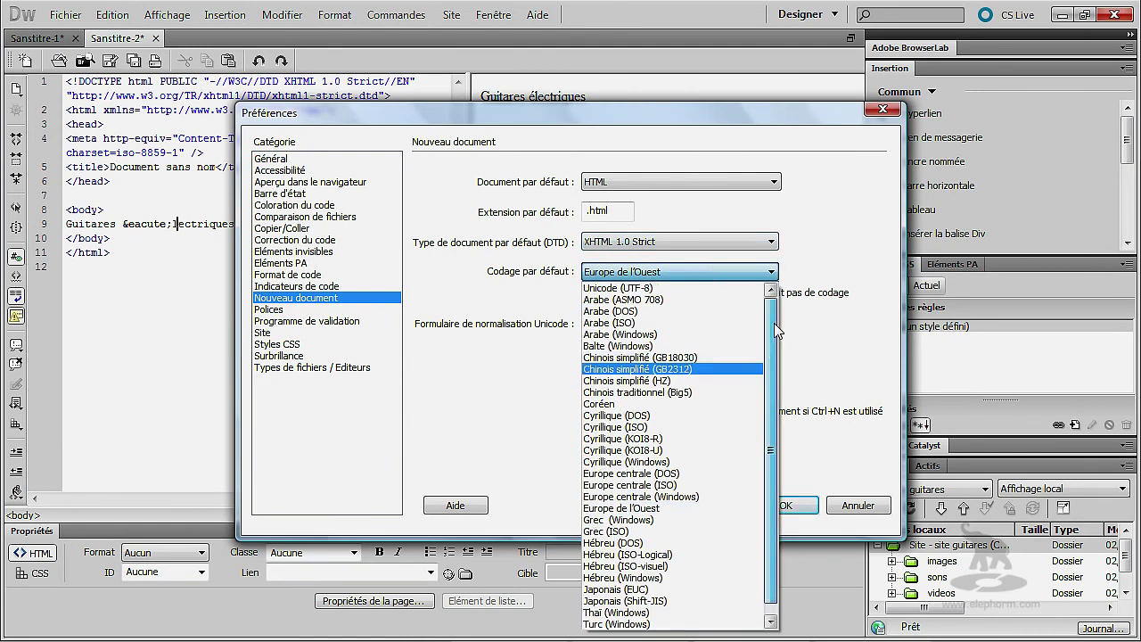
{"action": "left_click", "coordinate": [686, 288]}
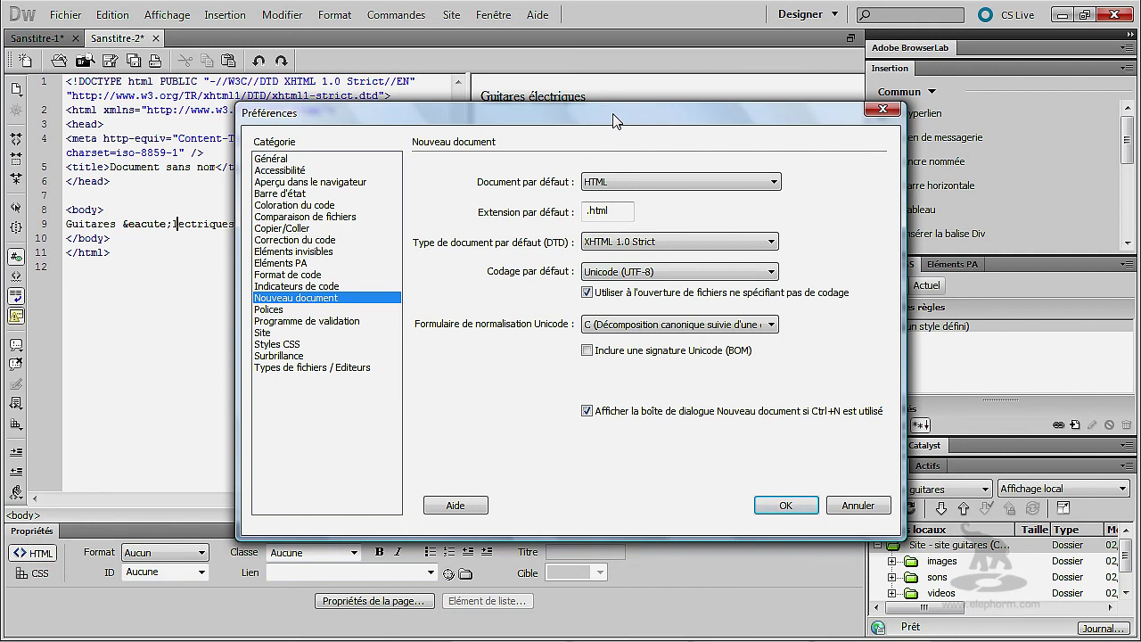
{"action": "left_click_drag", "start_coordinate": [613, 118], "coordinate": [556, 80]}
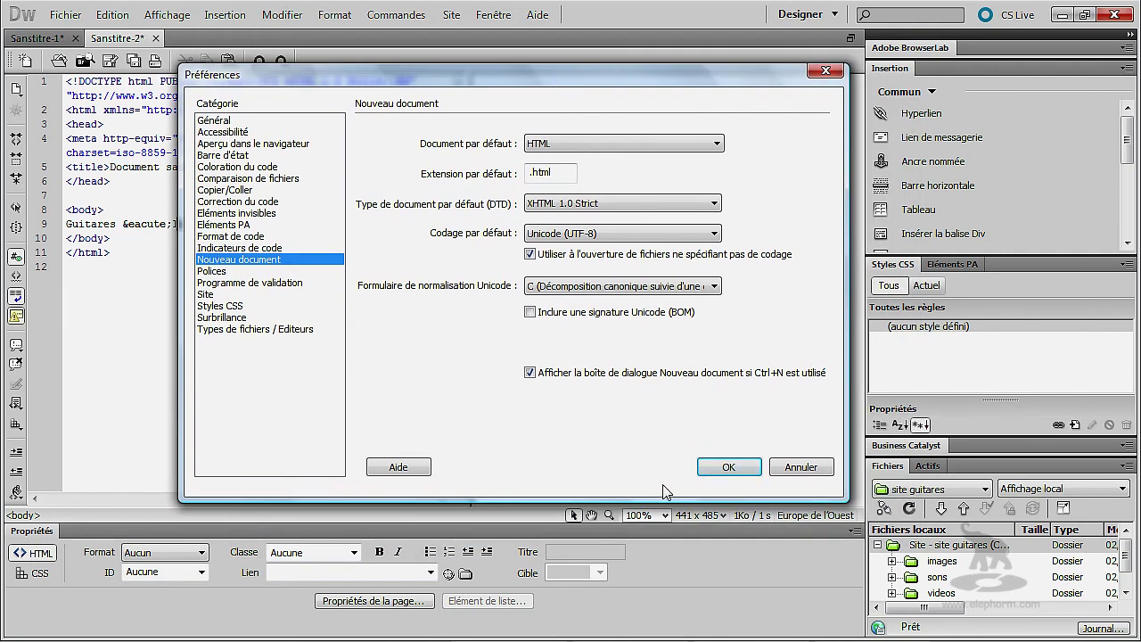
{"action": "left_click", "coordinate": [729, 467]}
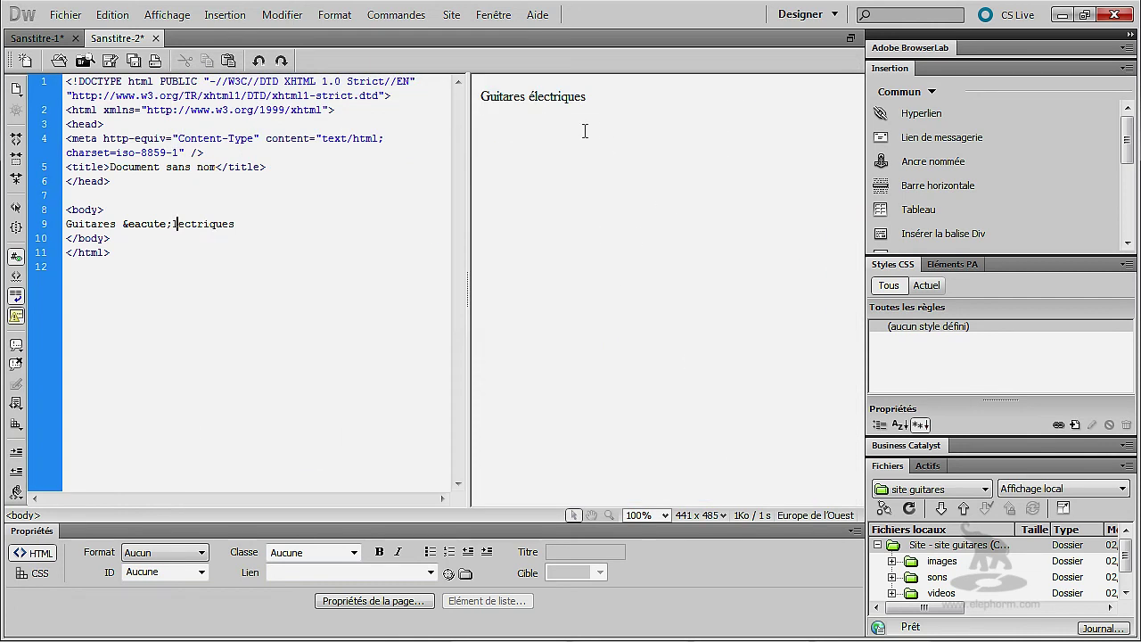
Create another blank XHTML 1.0 Strict page without a layout and check the charset declaration in its code
{"action": "left_click", "coordinate": [73, 22]}
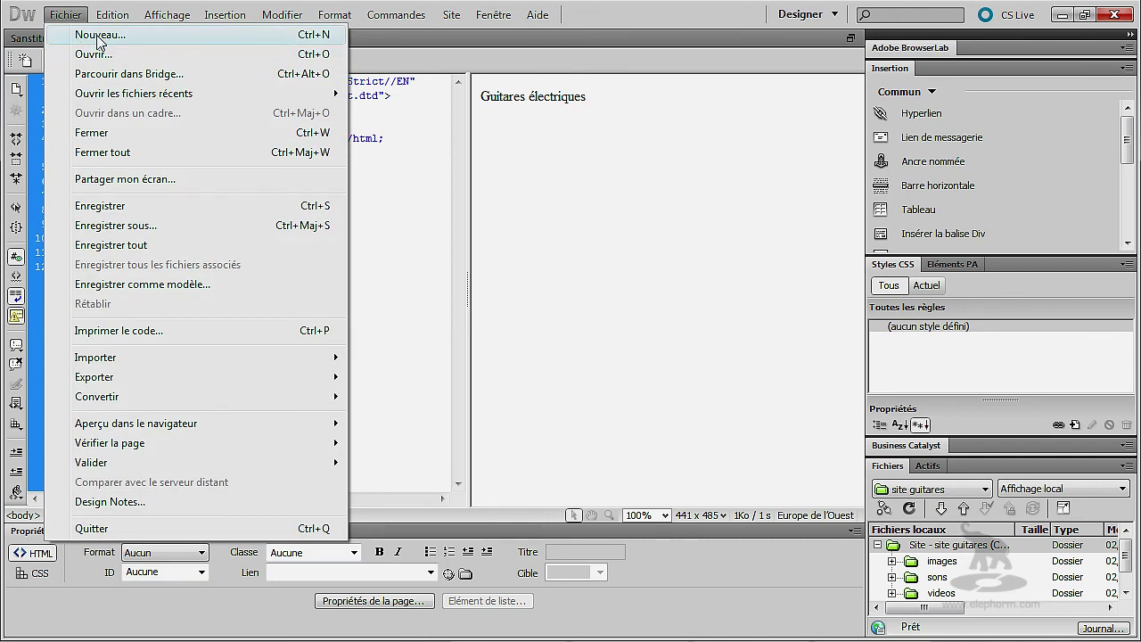
{"action": "left_click", "coordinate": [98, 36]}
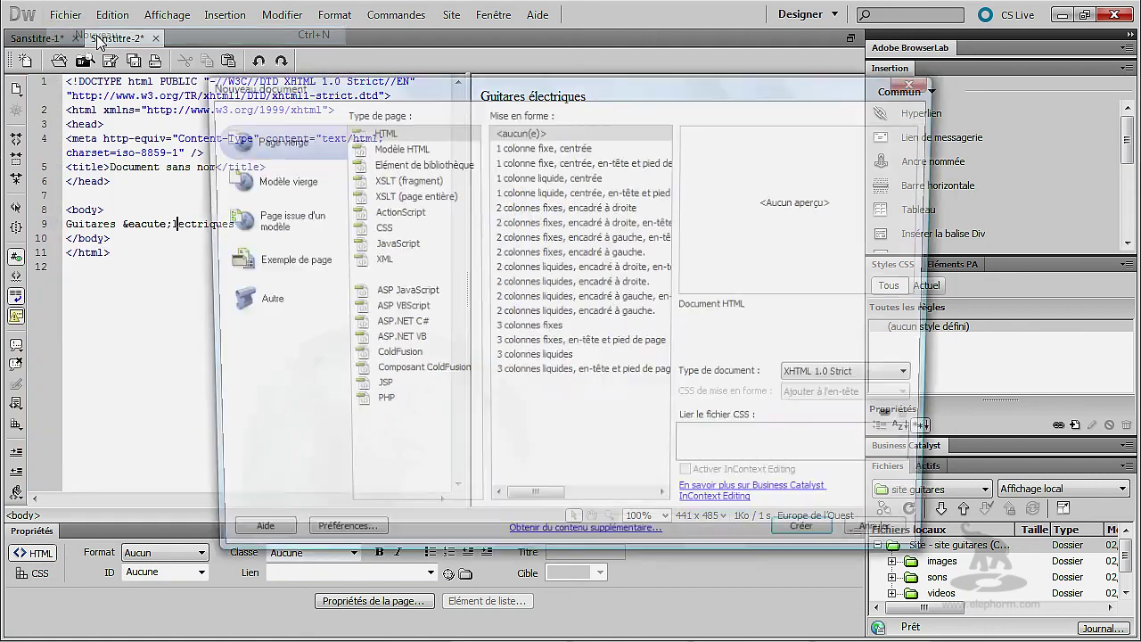
{"action": "left_click", "coordinate": [815, 541]}
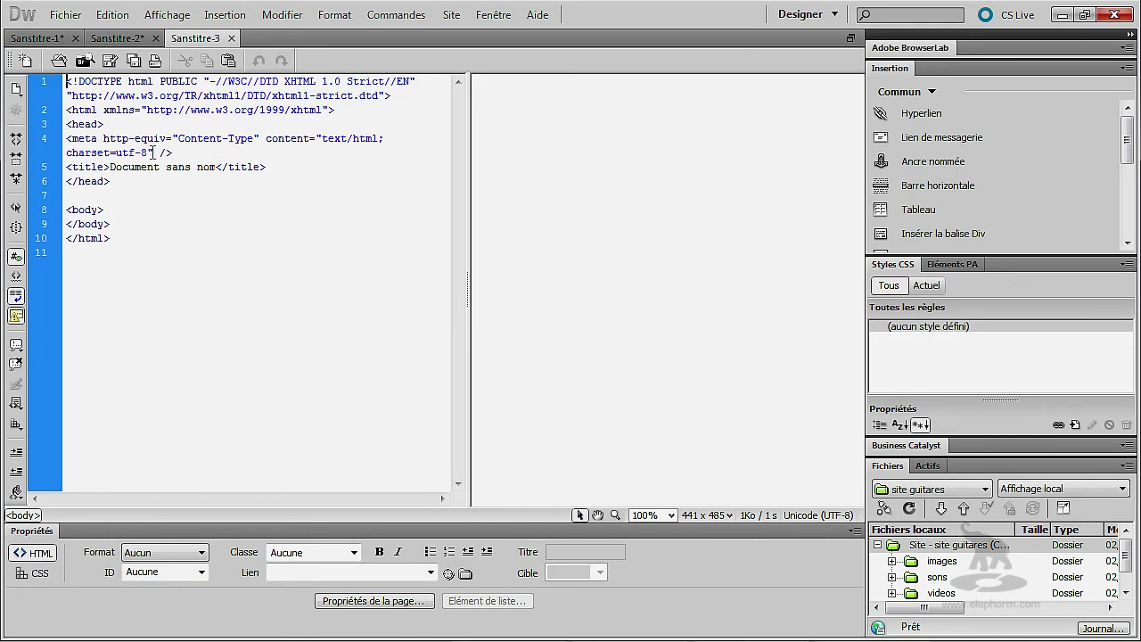
{"action": "double_click", "coordinate": [151, 153]}
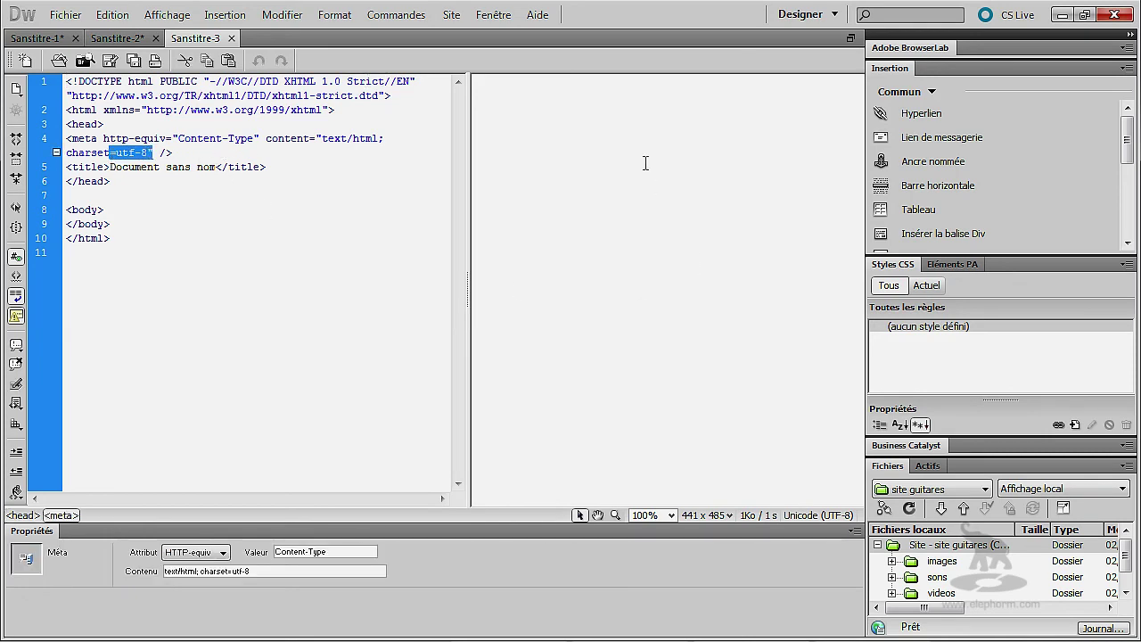
Enter the text "Guitare électrique" in the design view of the UTF-8 page
{"action": "left_click", "coordinate": [626, 114]}
{"action": "type", "text": "Guitare"}
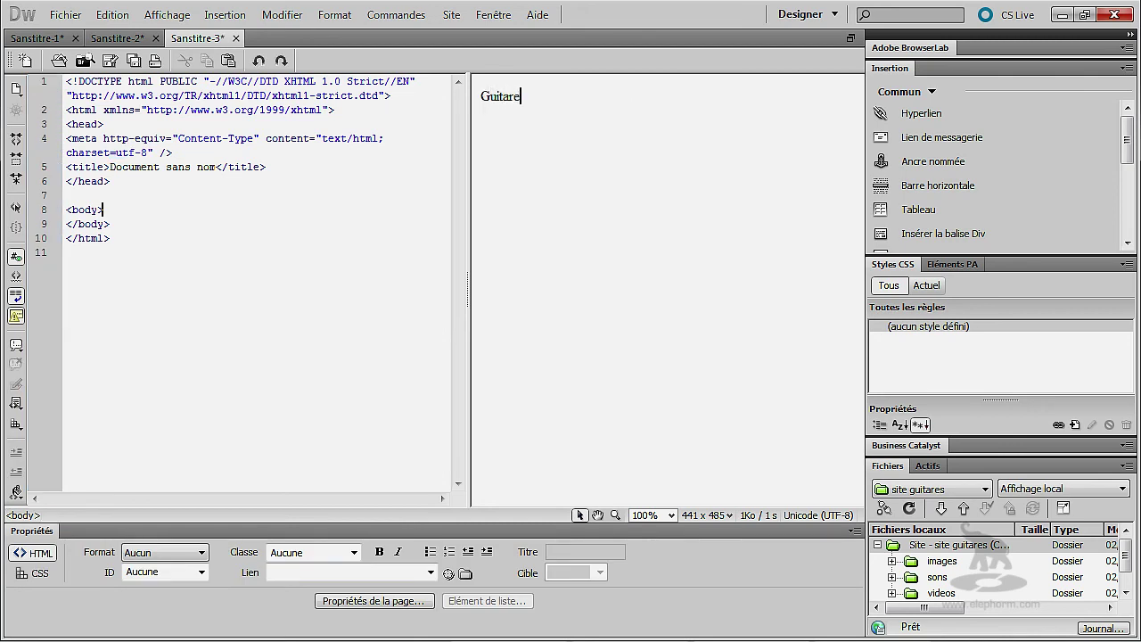
{"action": "type", "text": " électrique"}
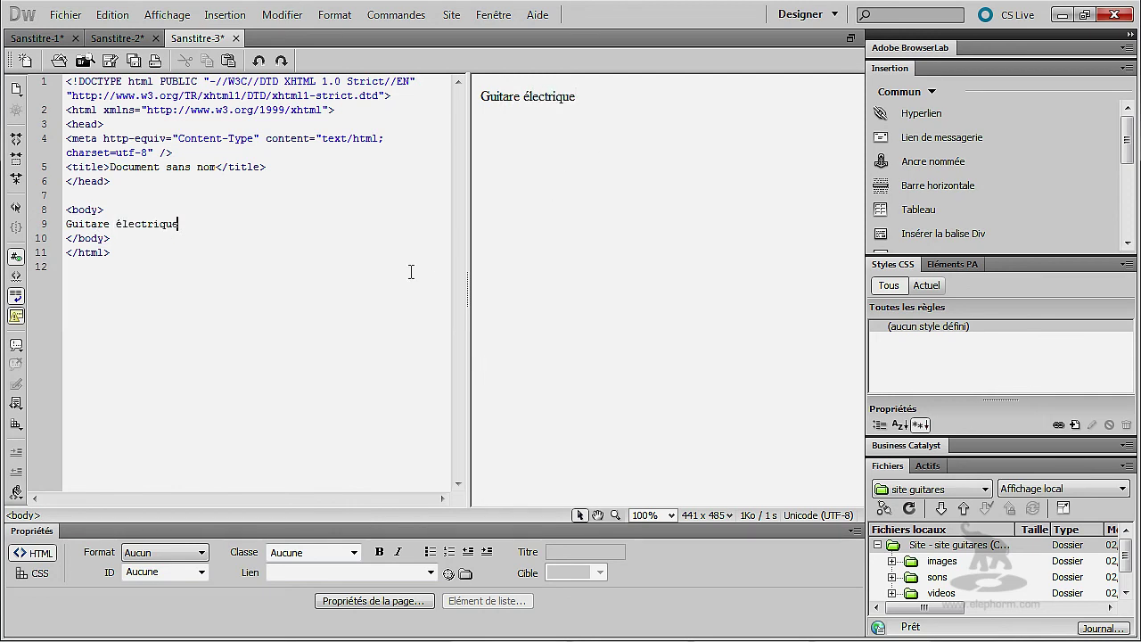